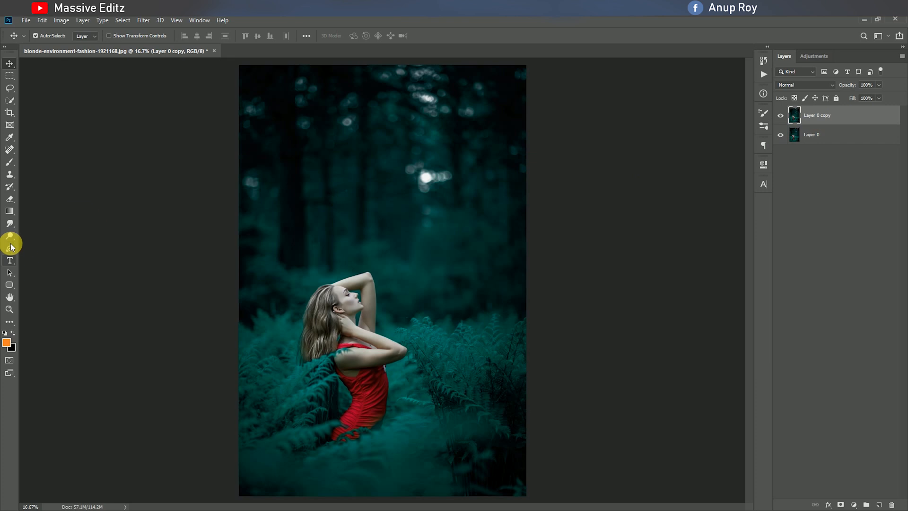
# Choose the Dodge tool for the copied layer and set the foreground color to white (ffffff)
pyautogui.click(10, 235)
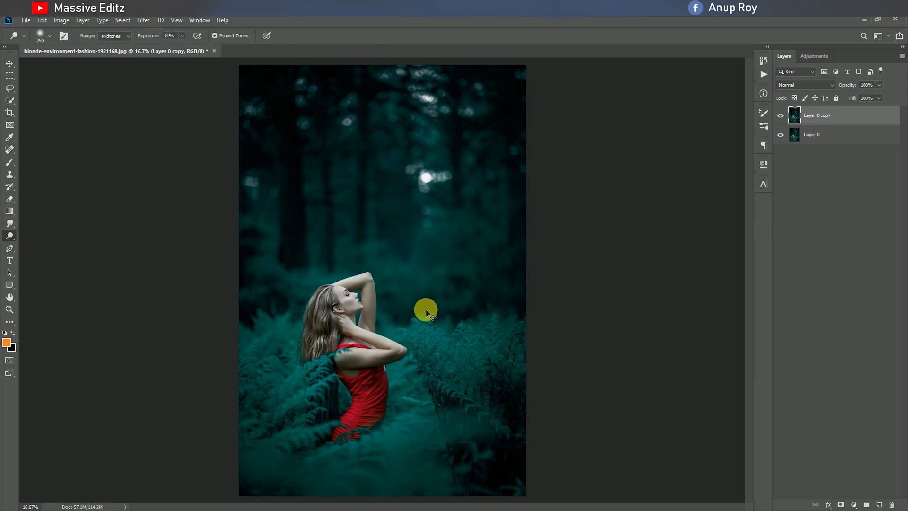
pyautogui.hotkey('ctrl', '+')
pyautogui.click(6, 342)
pyautogui.moveTo(648, 166); pyautogui.dragTo(628, 89)
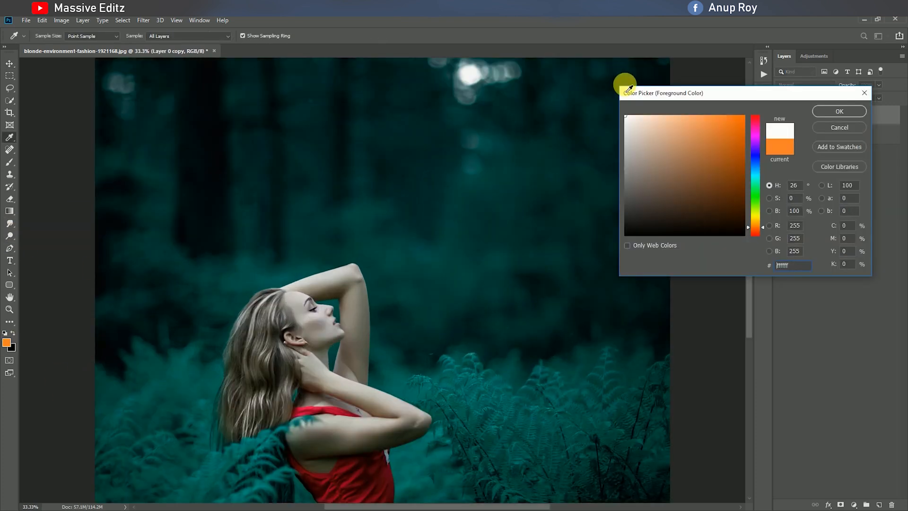
pyautogui.click(831, 111)
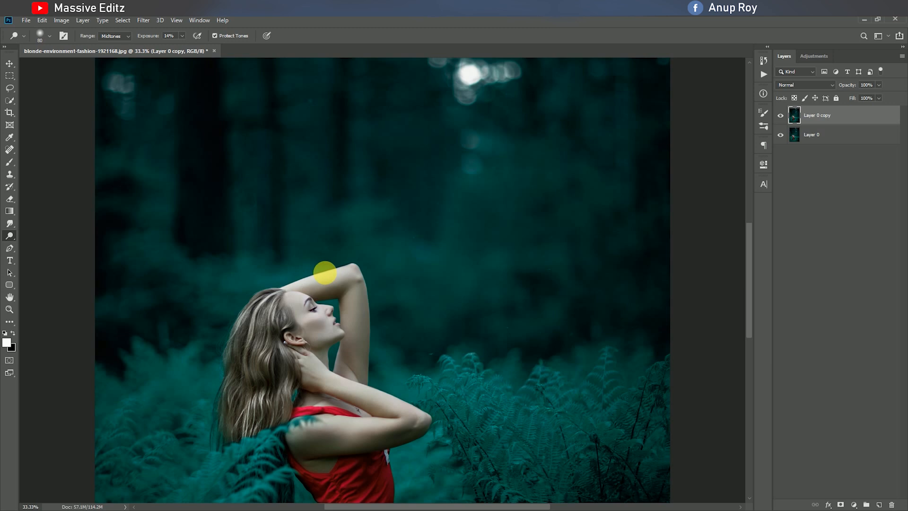
# Brighten the skin on the woman's arms and face with Dodge strokes at Midtones range and 14% exposure
pyautogui.moveTo(325, 273)
pyautogui.mouseDown()
pyautogui.moveTo(363, 273)
pyautogui.moveTo(291, 292)
pyautogui.moveTo(304, 290)
pyautogui.moveTo(298, 302)
pyautogui.moveTo(308, 333)
pyautogui.moveTo(308, 295)
pyautogui.moveTo(332, 286)
pyautogui.moveTo(311, 295)
pyautogui.moveTo(328, 290)
pyautogui.moveTo(315, 297)
pyautogui.moveTo(327, 291)
pyautogui.moveTo(360, 360)
pyautogui.moveTo(319, 331)
pyautogui.moveTo(345, 349)
pyautogui.moveTo(337, 348)
pyautogui.moveTo(423, 380)
pyautogui.moveTo(371, 356)
pyautogui.moveTo(403, 368)
pyautogui.moveTo(430, 387)
pyautogui.moveTo(337, 347)
pyautogui.moveTo(428, 390)
pyautogui.moveTo(388, 400)
pyautogui.moveTo(347, 393)
pyautogui.moveTo(407, 392)
pyautogui.moveTo(351, 395)
pyautogui.moveTo(435, 391)
pyautogui.moveTo(420, 379)
pyautogui.mouseUp()
pyautogui.scroll(-1, 300, 308)
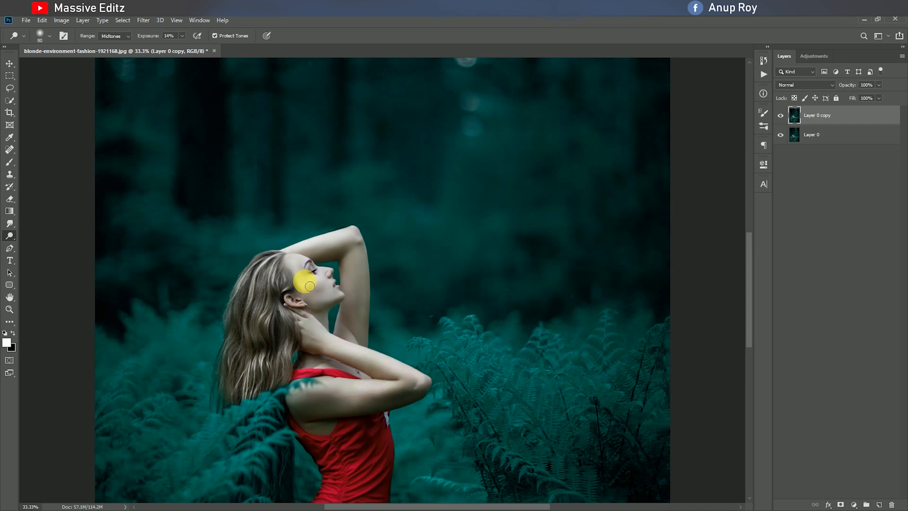
pyautogui.moveTo(300, 283); pyautogui.dragTo(314, 310)
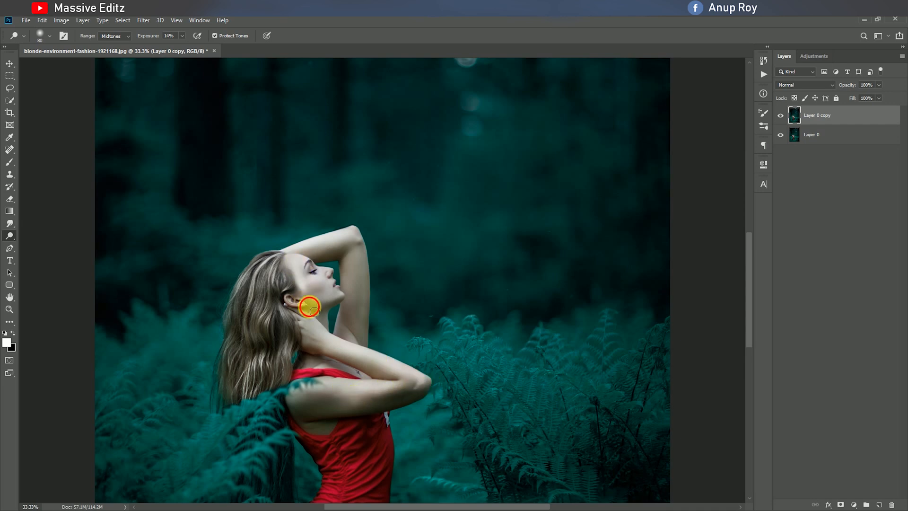
pyautogui.click(9, 63)
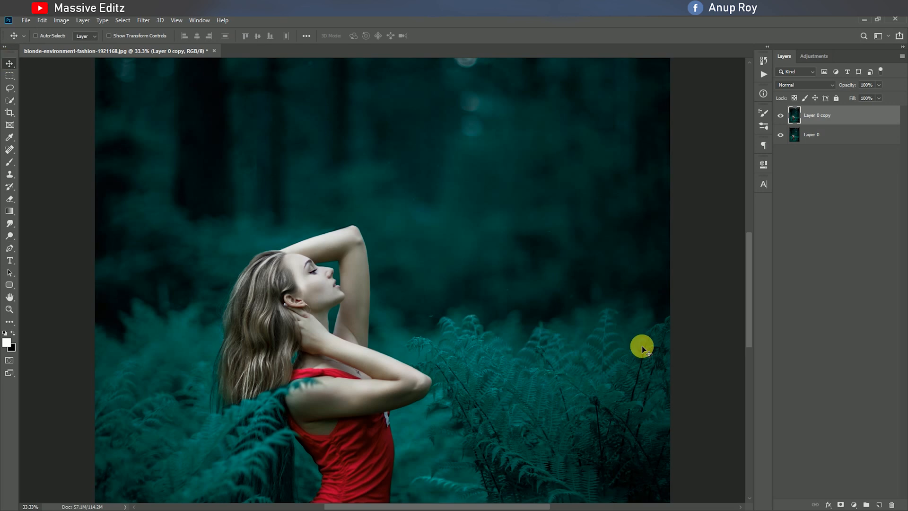
# Compare the whole image with and without the dodged Layer 0 copy by toggling its visibility
pyautogui.hotkey('ctrl', '-')
pyautogui.hotkey('ctrl', '-')
pyautogui.click(781, 116)
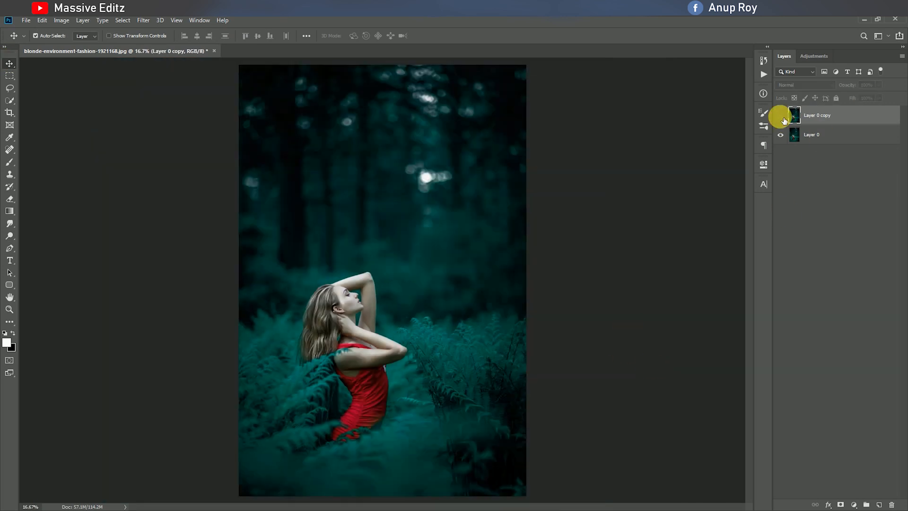
pyautogui.click(781, 116)
pyautogui.click(781, 117)
pyautogui.click(782, 116)
# Smooth the skin with the SkinFiner filter, setting Skin Tone Hue to +19 and Smoothing Balance to +15, and apply it
pyautogui.click(140, 21)
pyautogui.moveTo(183, 221)
pyautogui.click(269, 221)
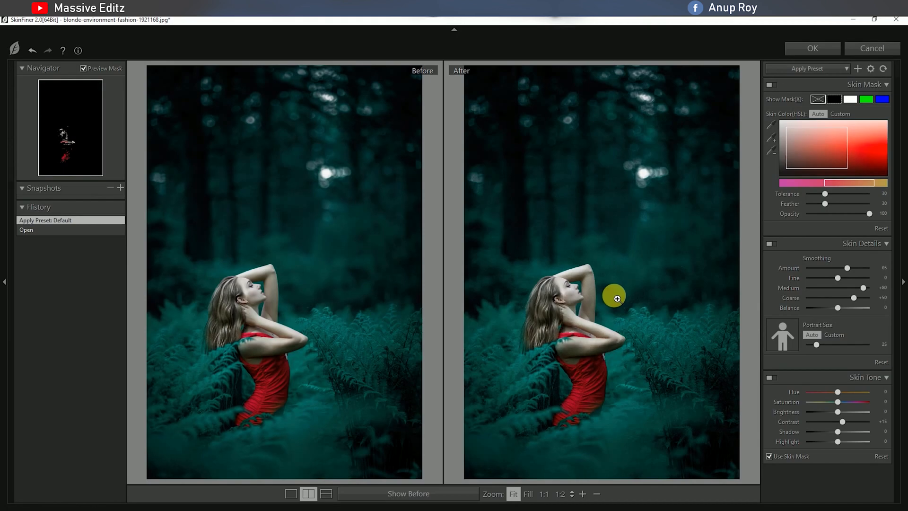
pyautogui.click(618, 298)
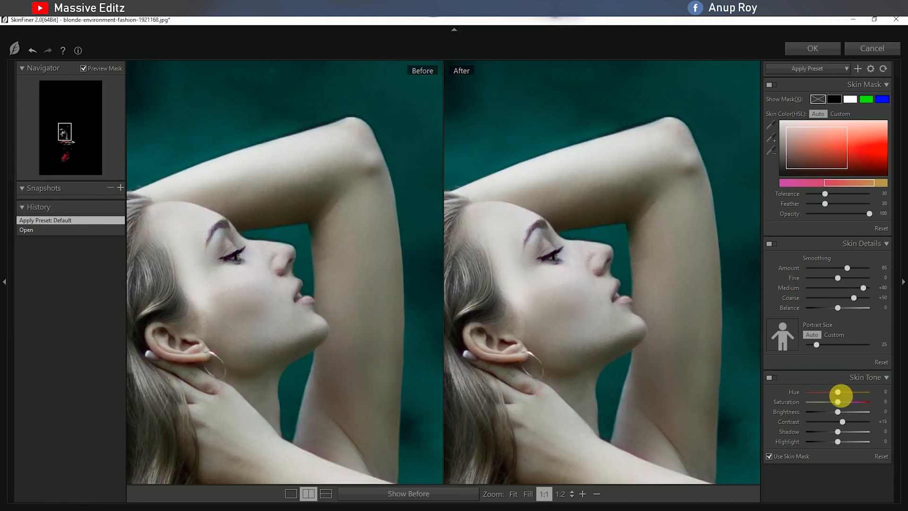
pyautogui.click(844, 391)
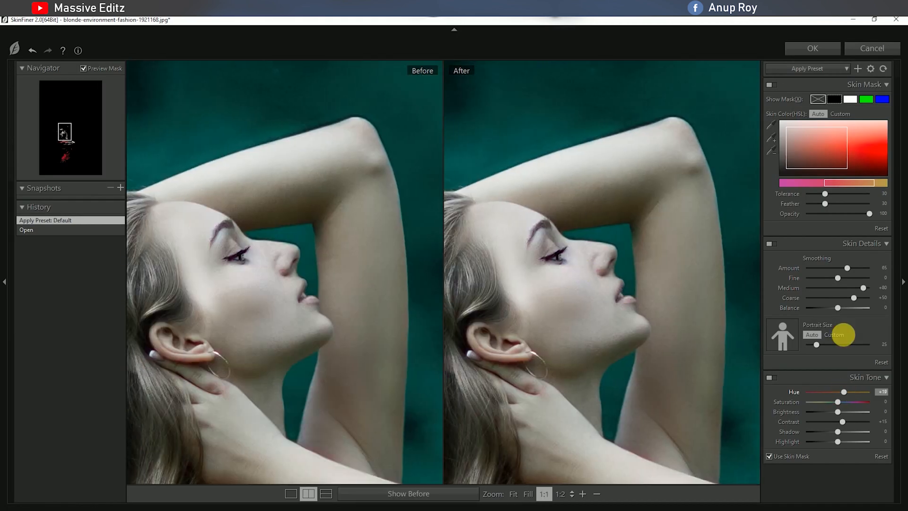
pyautogui.moveTo(838, 308); pyautogui.dragTo(843, 308)
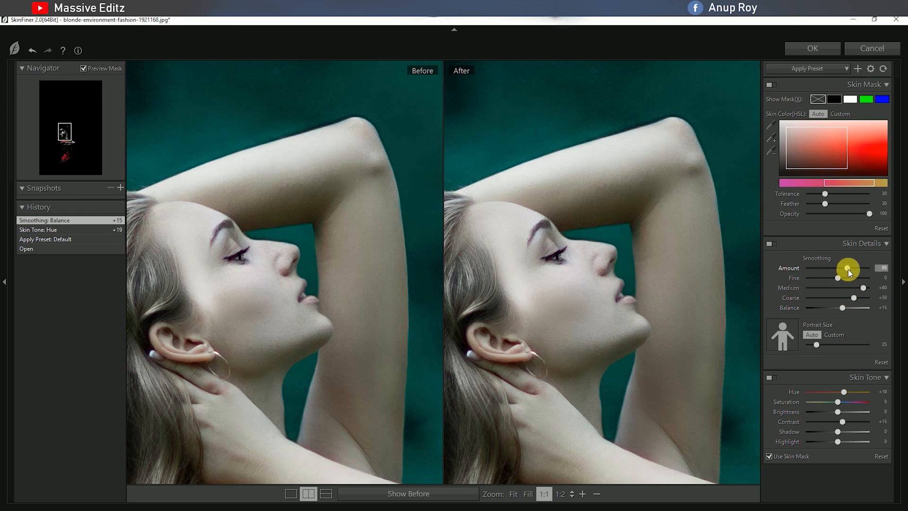
pyautogui.click(804, 49)
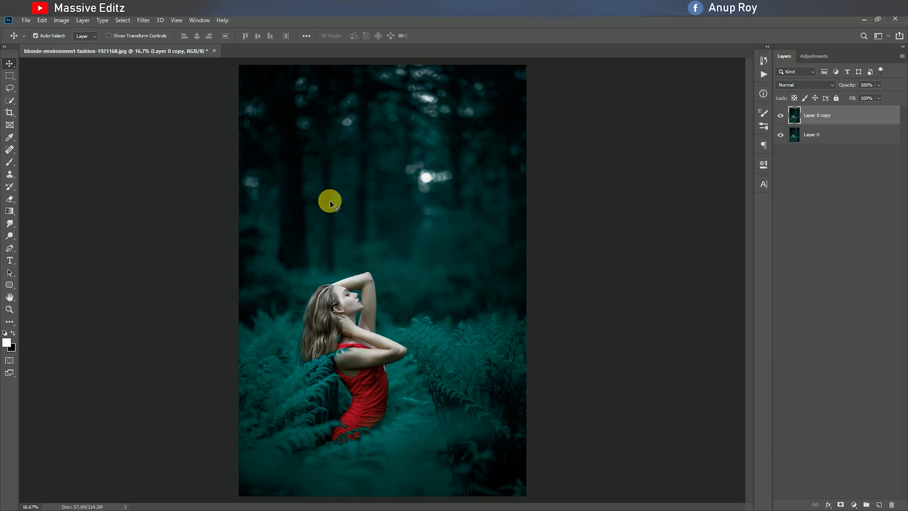
# In the Camera Raw filter, set Temperature -12, Exposure +0.50, Contrast +24, Highlights -48, Shadows +47, Whites -42 and Blacks -40
pyautogui.click(143, 20)
pyautogui.click(160, 78)
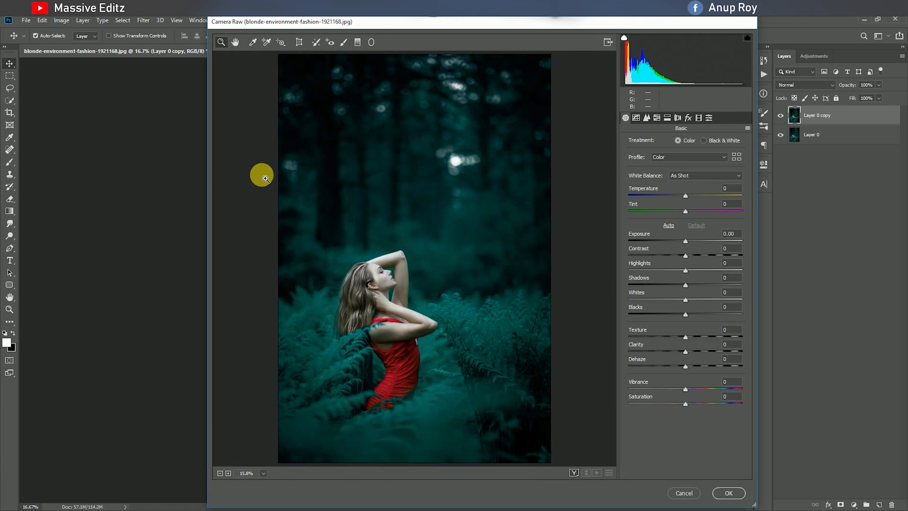
pyautogui.moveTo(686, 195); pyautogui.dragTo(678, 196)
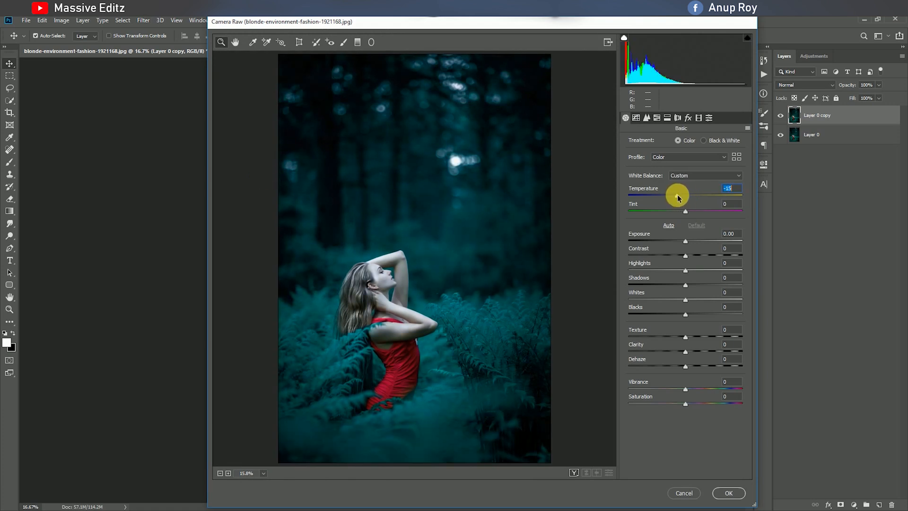
pyautogui.moveTo(685, 241); pyautogui.dragTo(679, 303)
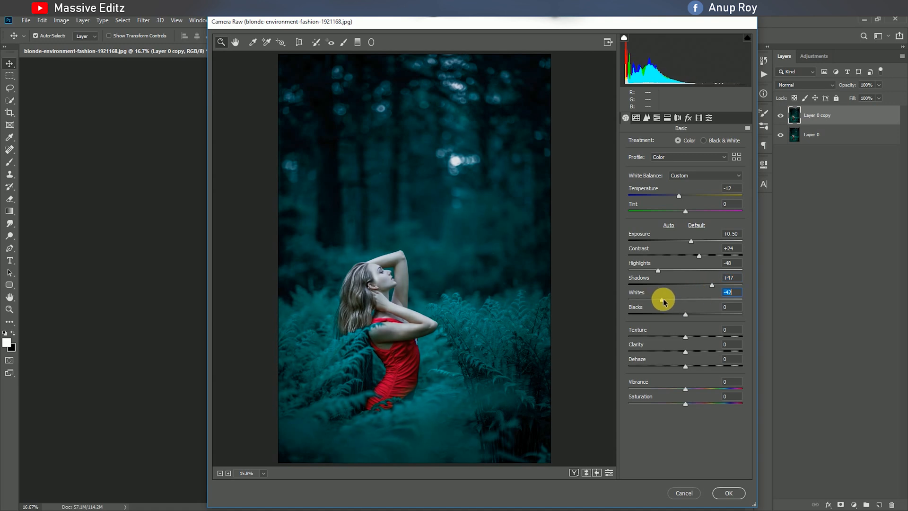
pyautogui.moveTo(687, 314); pyautogui.dragTo(665, 315)
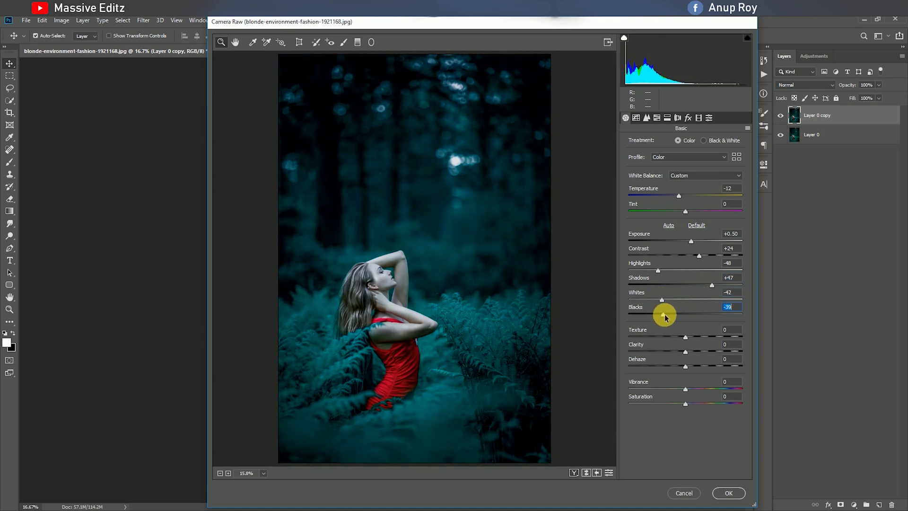
# Set Clarity to +37 and Dehaze to +8, and lower the overall Saturation
pyautogui.moveTo(686, 351)
pyautogui.mouseDown()
pyautogui.moveTo(714, 355)
pyautogui.moveTo(691, 368)
pyautogui.mouseUp()
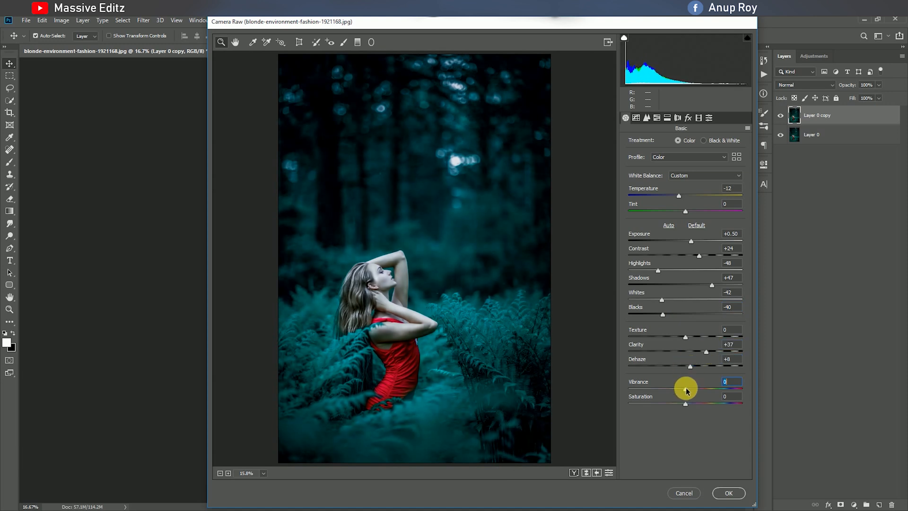
pyautogui.moveTo(686, 403); pyautogui.dragTo(667, 401)
# Fade the blacks on the RGB point tone curve by anchoring the lower quarter and raising the black point to output 23
pyautogui.click(637, 117)
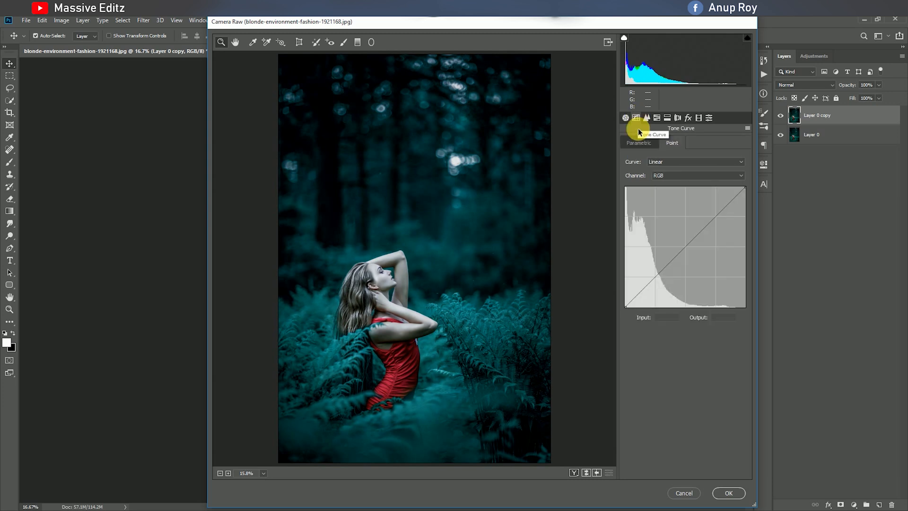
pyautogui.click(655, 278)
pyautogui.moveTo(626, 306); pyautogui.dragTo(624, 300)
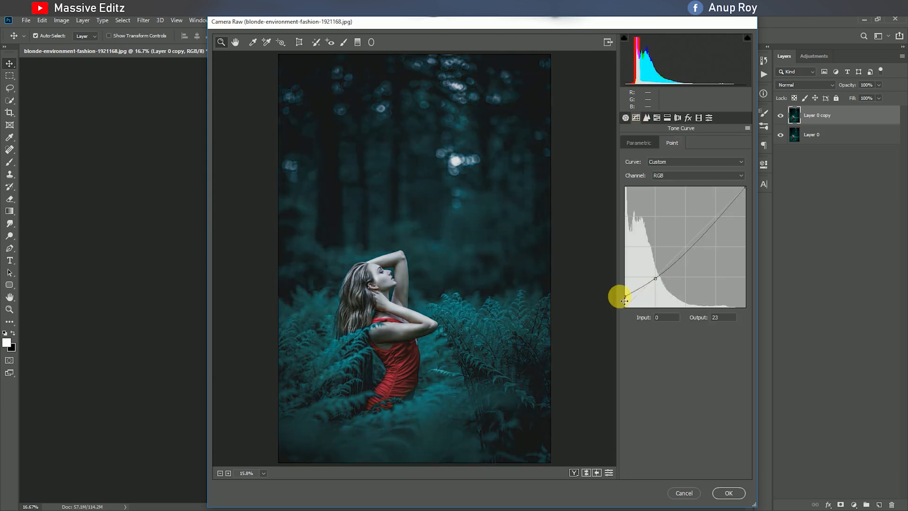
# Set the sharpening Amount to 18 and the Luminance noise reduction to 30
pyautogui.click(647, 118)
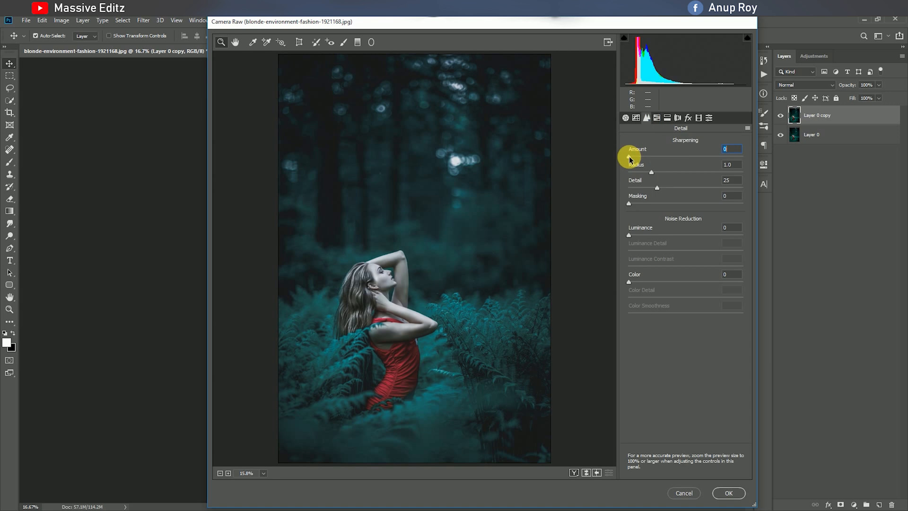
pyautogui.moveTo(630, 157); pyautogui.dragTo(642, 157)
pyautogui.click(630, 203)
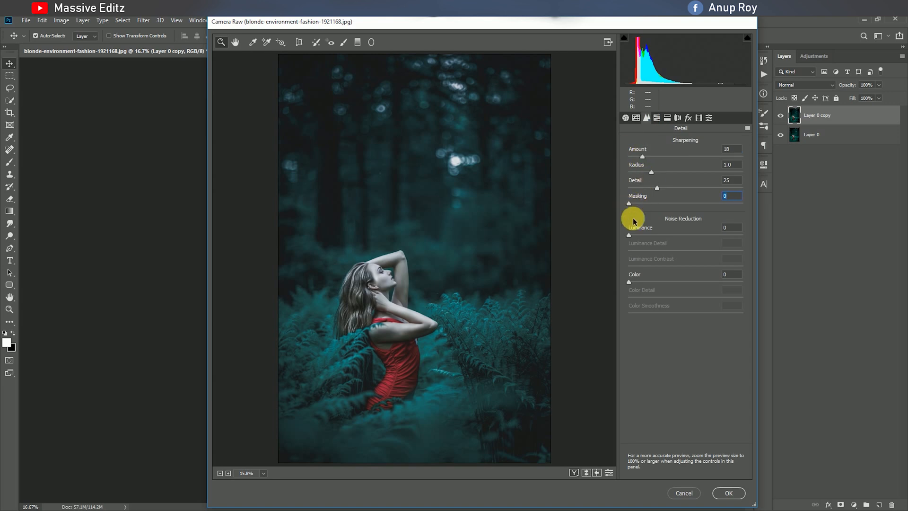
pyautogui.moveTo(629, 236); pyautogui.dragTo(656, 240)
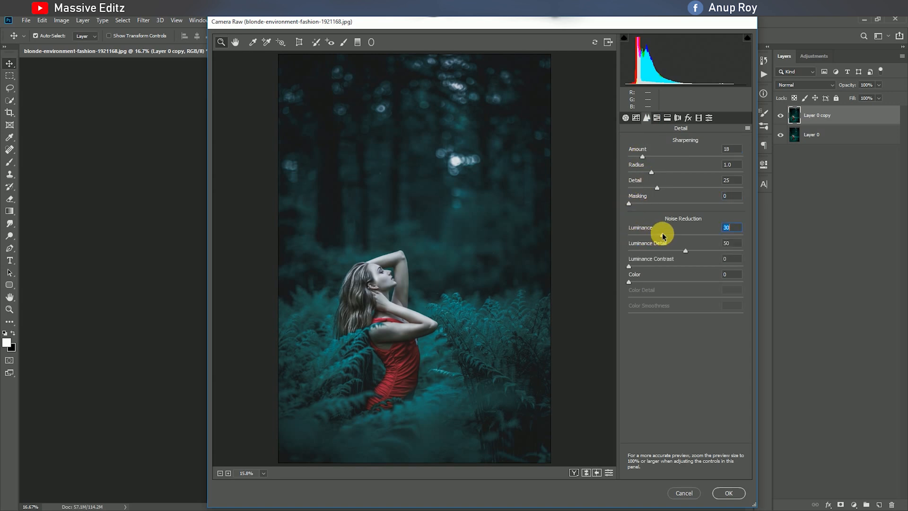
# Set the HSL Luminance values to Reds -31, Oranges +49, Yellows +82, Blues +57 and Purples +5
pyautogui.click(658, 118)
pyautogui.click(703, 143)
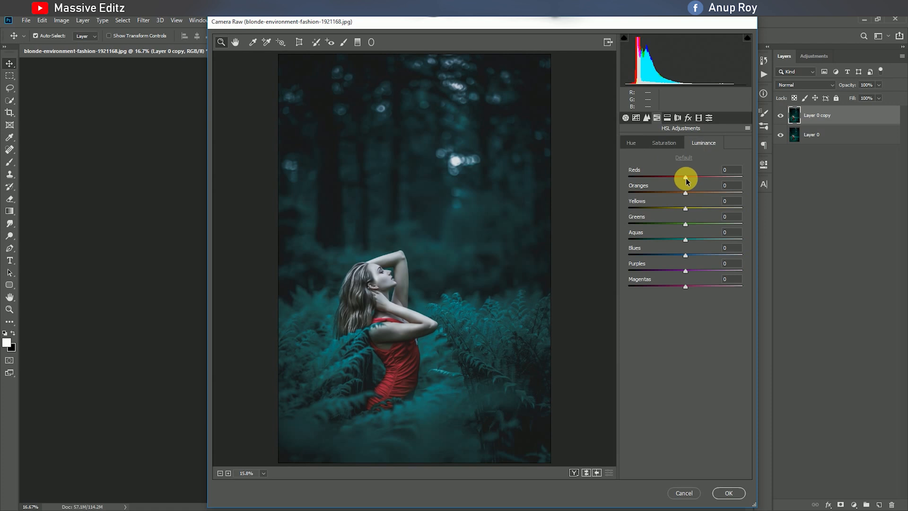
pyautogui.moveTo(685, 178); pyautogui.dragTo(654, 185)
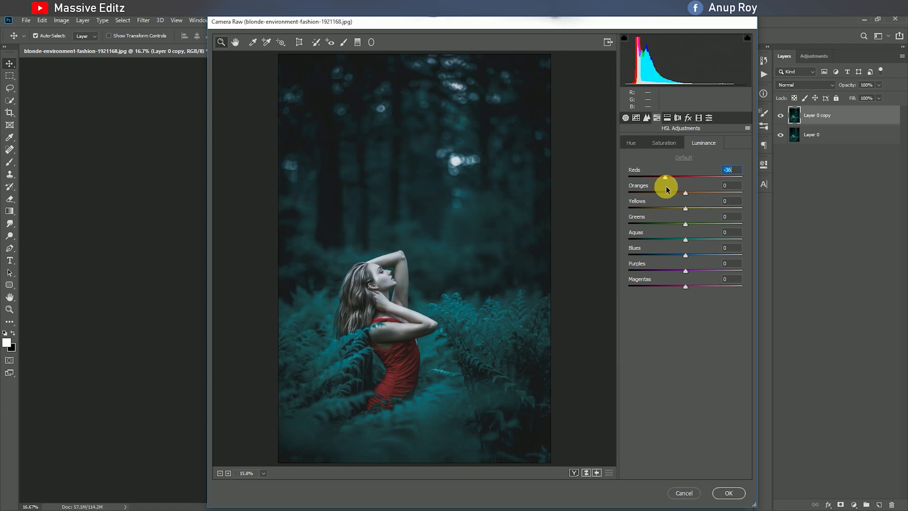
pyautogui.moveTo(671, 193); pyautogui.dragTo(734, 216)
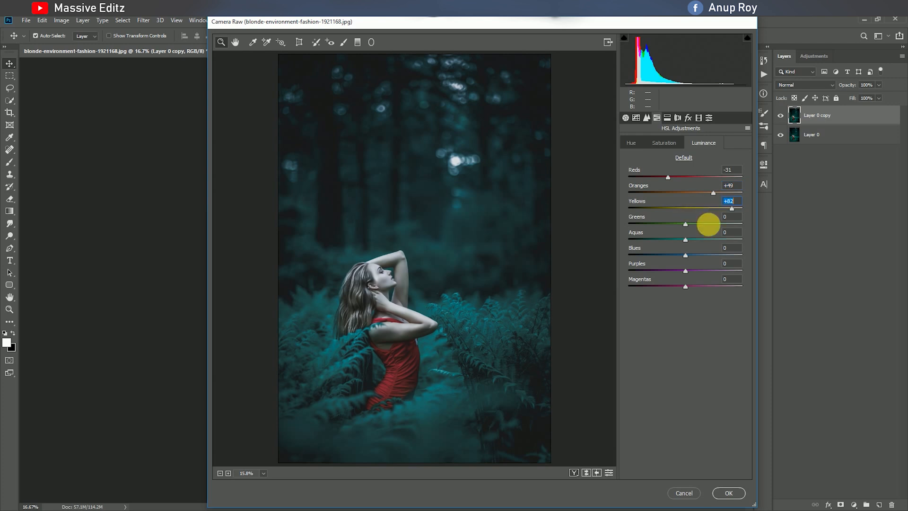
pyautogui.click(690, 263)
pyautogui.moveTo(686, 256); pyautogui.dragTo(718, 258)
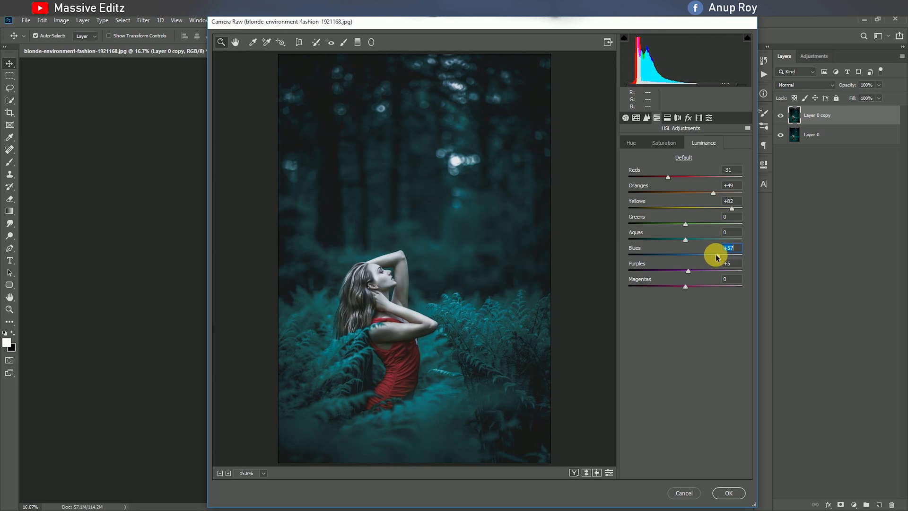
# Set HSL Saturation to Reds +25, Oranges +12, Yellows -100, Aquas -49 and Blues -42, and adjust the Reds and Oranges hues
pyautogui.click(675, 142)
pyautogui.click(686, 179)
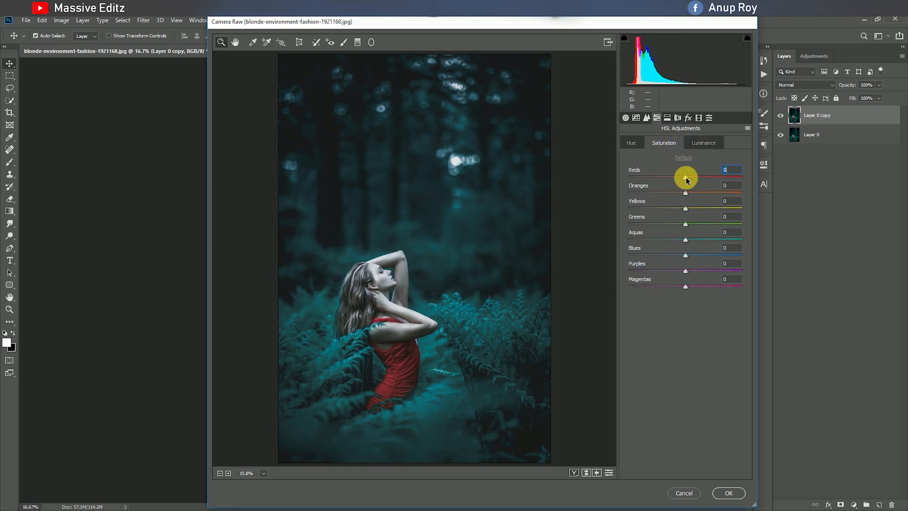
pyautogui.moveTo(687, 180); pyautogui.dragTo(564, 203)
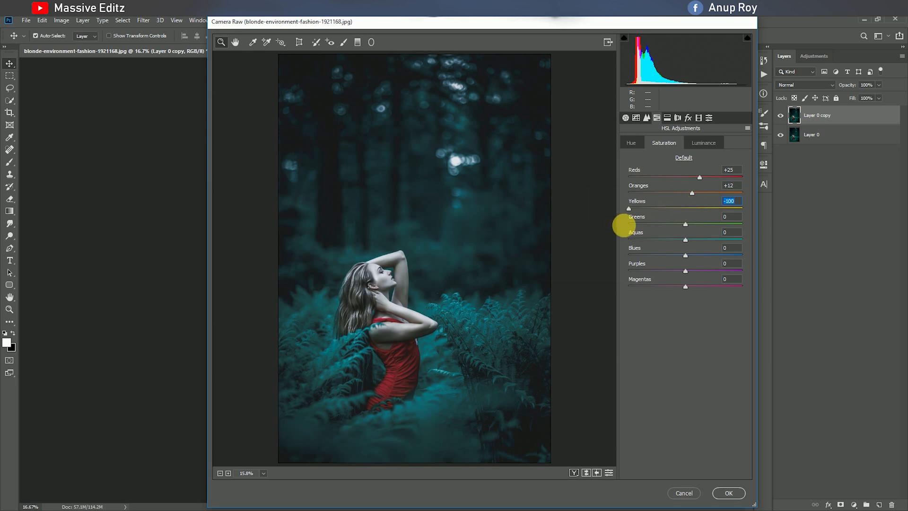
pyautogui.moveTo(685, 240); pyautogui.dragTo(658, 256)
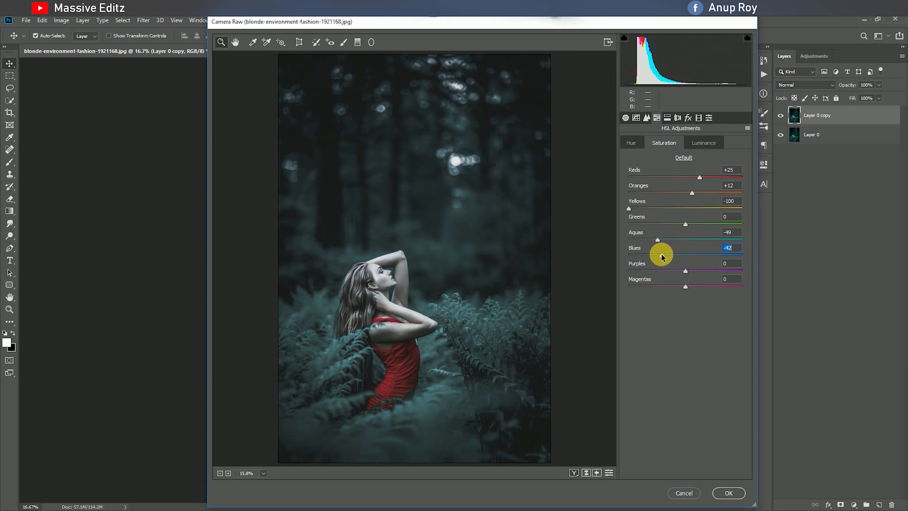
pyautogui.click(631, 142)
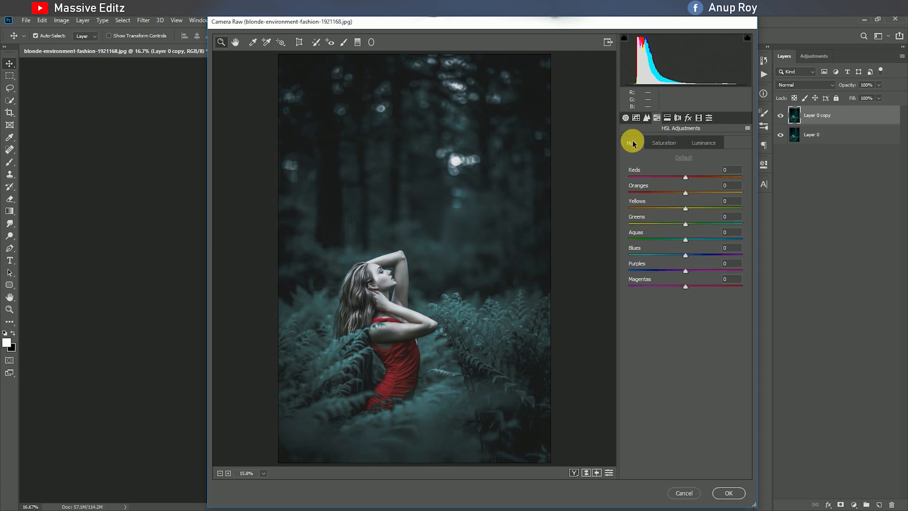
pyautogui.moveTo(685, 179)
pyautogui.mouseDown()
pyautogui.moveTo(703, 179)
pyautogui.moveTo(681, 193)
pyautogui.mouseUp()
# Split-tone the highlights with Hue 228 and Saturation 5
pyautogui.click(667, 117)
pyautogui.moveTo(631, 155); pyautogui.dragTo(702, 167)
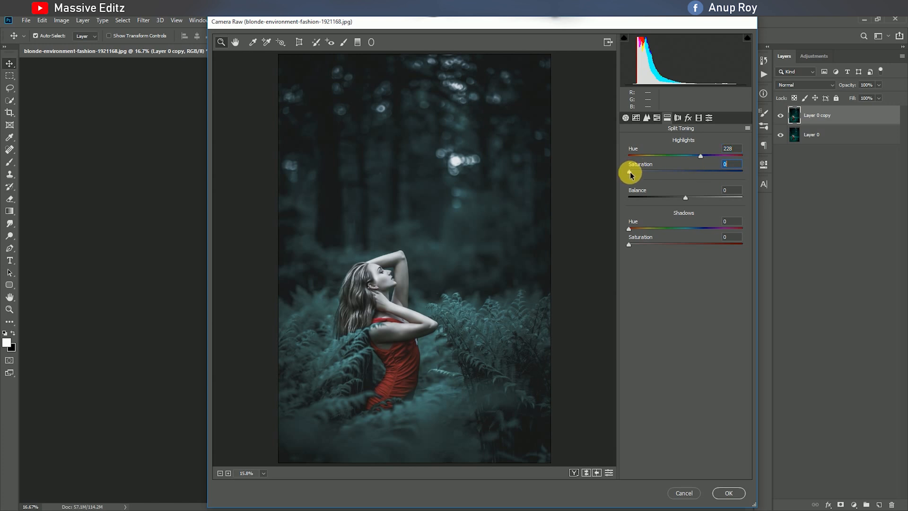
pyautogui.moveTo(635, 176); pyautogui.dragTo(636, 176)
pyautogui.click(630, 229)
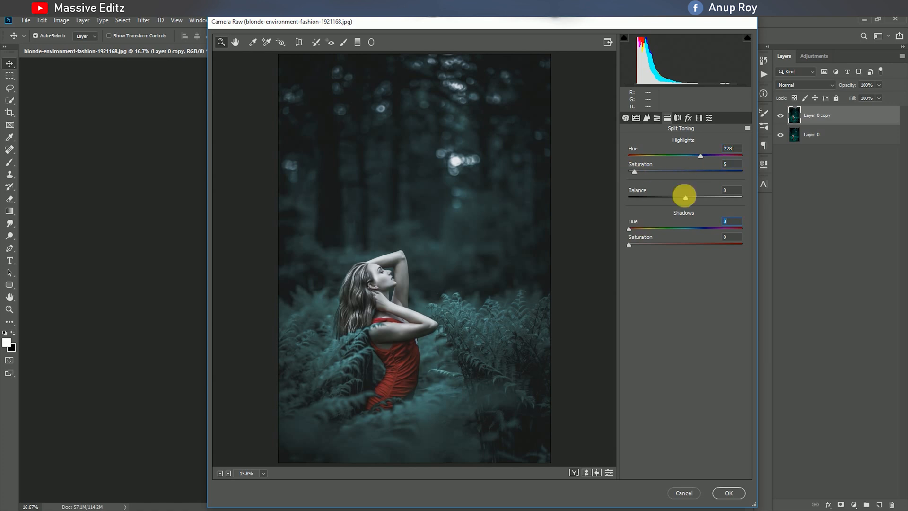
# Add film grain to the photo with an Amount of 12
pyautogui.click(688, 117)
pyautogui.moveTo(629, 158)
pyautogui.mouseDown()
pyautogui.moveTo(655, 164)
pyautogui.moveTo(643, 161)
pyautogui.mouseUp()
pyautogui.click(685, 240)
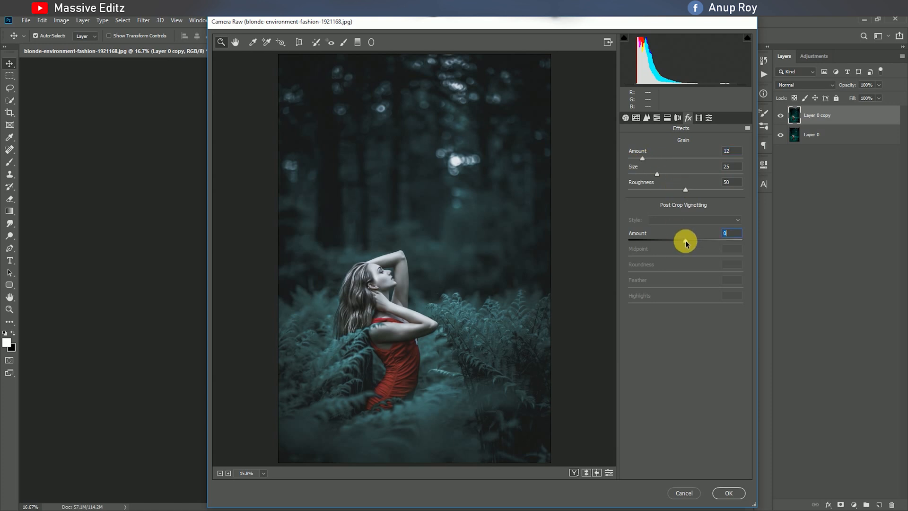
# Calibrate the primaries with Red Primary Hue +44, Green Primary Hue -39 and Blue Primary Hue -28
pyautogui.click(699, 117)
pyautogui.moveTo(687, 208); pyautogui.dragTo(712, 210)
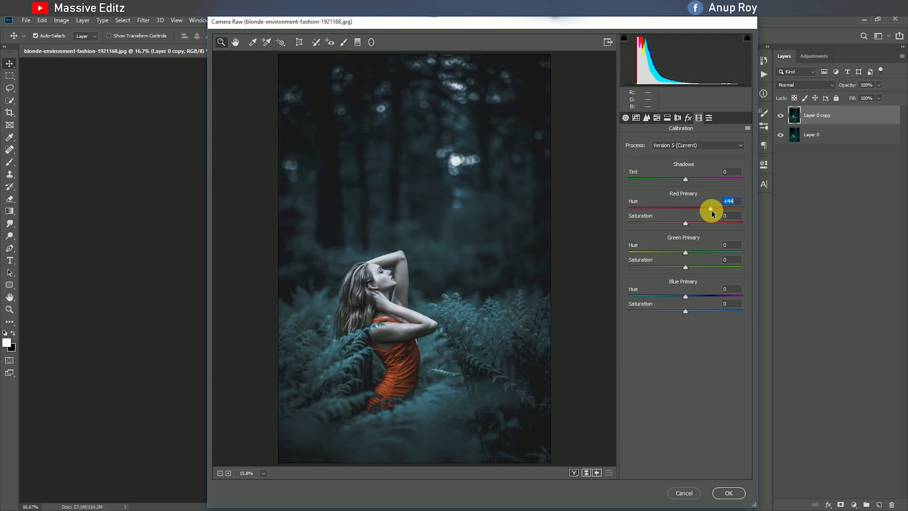
pyautogui.click(687, 253)
pyautogui.moveTo(667, 299); pyautogui.dragTo(670, 300)
pyautogui.click(686, 310)
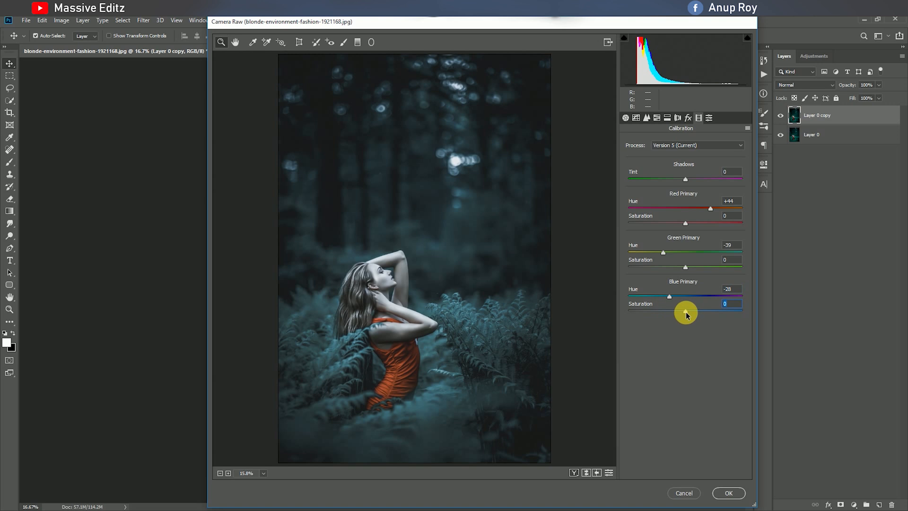
# Add a post-crop vignette with an Amount of -13 and apply the Camera Raw adjustments to the layer
pyautogui.click(626, 118)
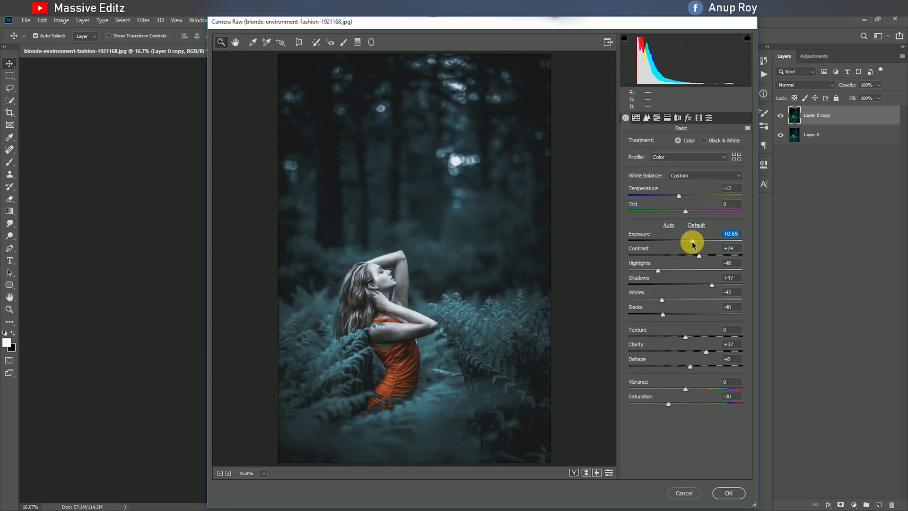
pyautogui.click(689, 118)
pyautogui.click(682, 243)
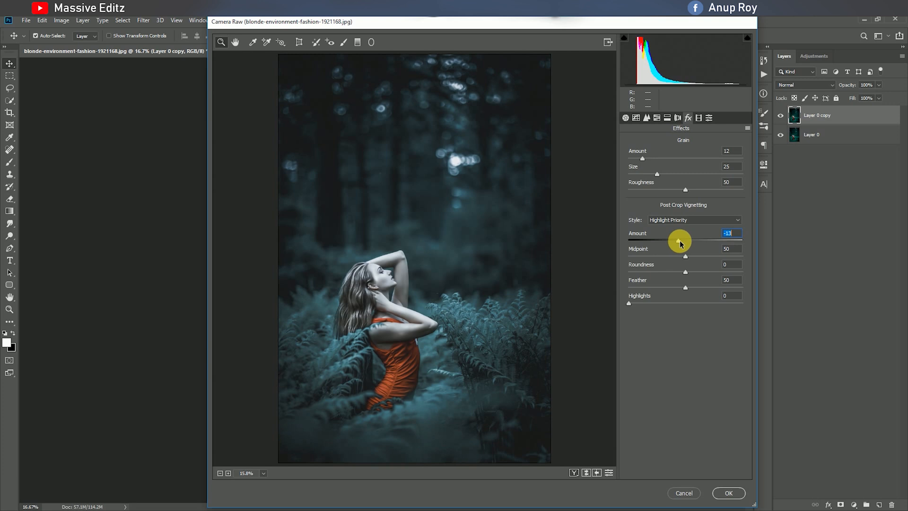
pyautogui.click(729, 493)
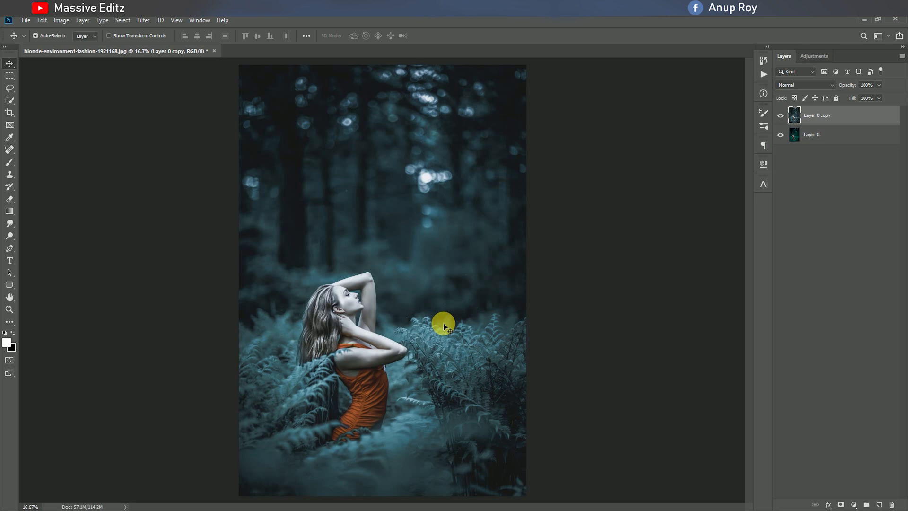
# Add a Curves adjustment layer, anchor the RGB curve at the lower quarter and lift its black point slightly
pyautogui.click(855, 506)
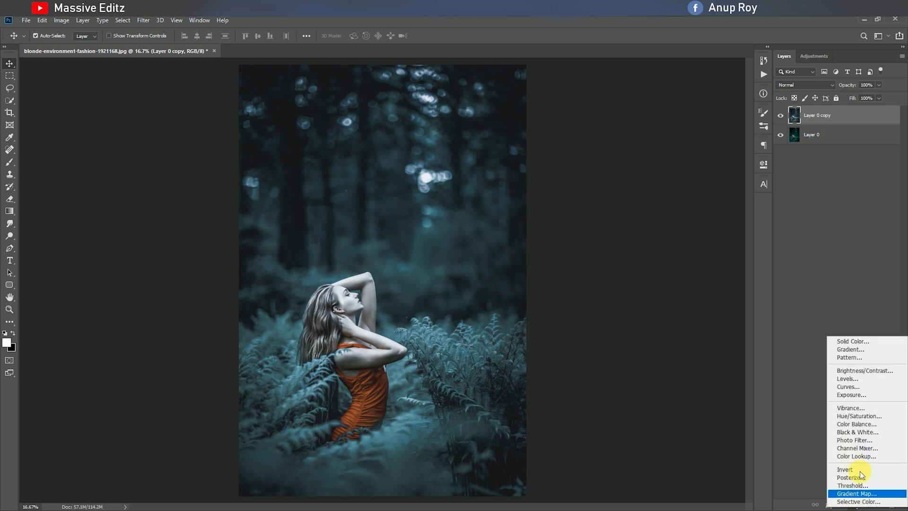
pyautogui.click(867, 386)
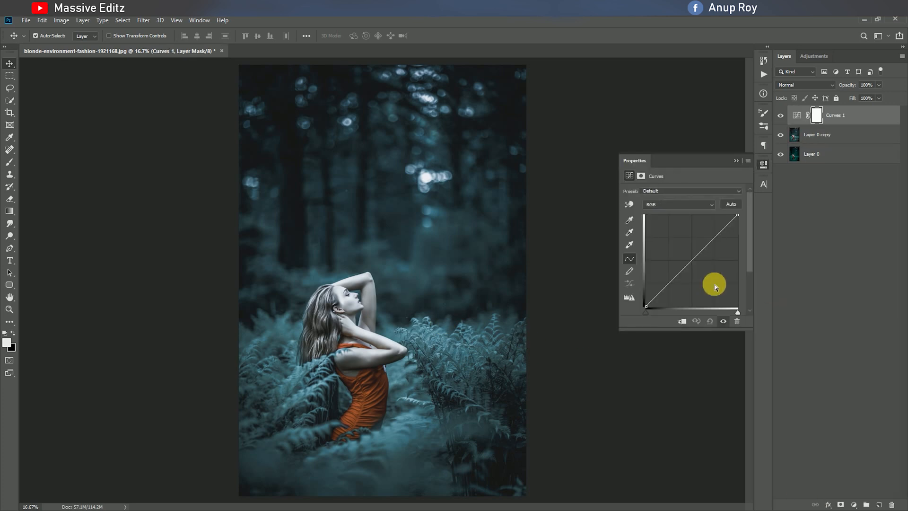
pyautogui.click(668, 285)
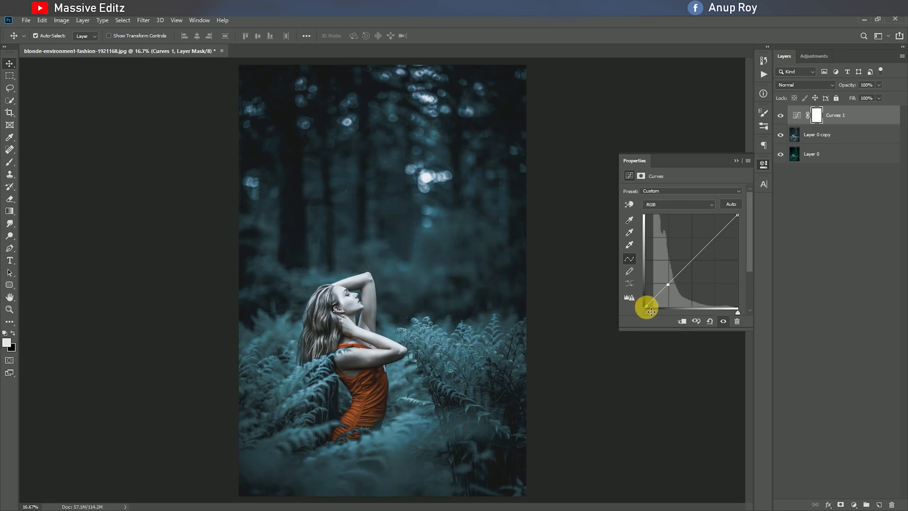
pyautogui.moveTo(647, 307); pyautogui.dragTo(638, 302)
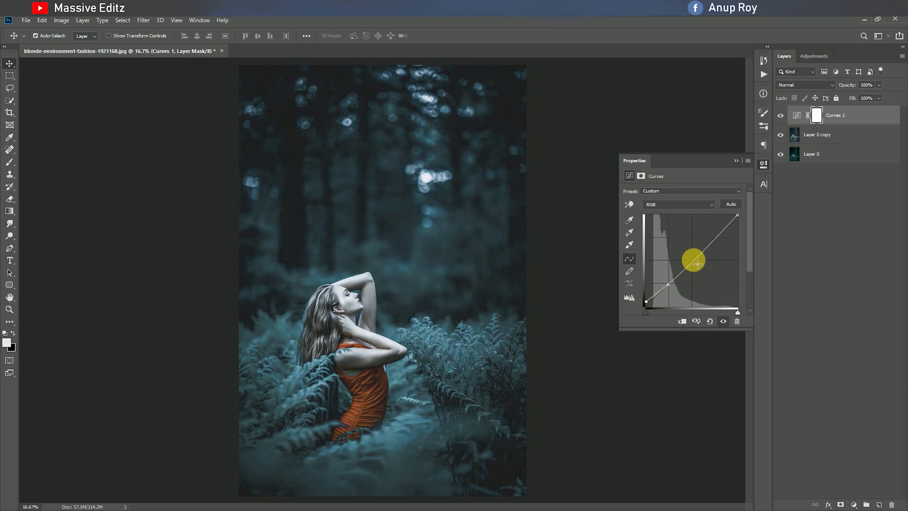
# Raise the midtones and black point of the RGB curve, anchor its highlights, and compare the photo with the Curves layer off and on
pyautogui.moveTo(703, 259); pyautogui.dragTo(696, 252)
pyautogui.moveTo(646, 302); pyautogui.dragTo(646, 300)
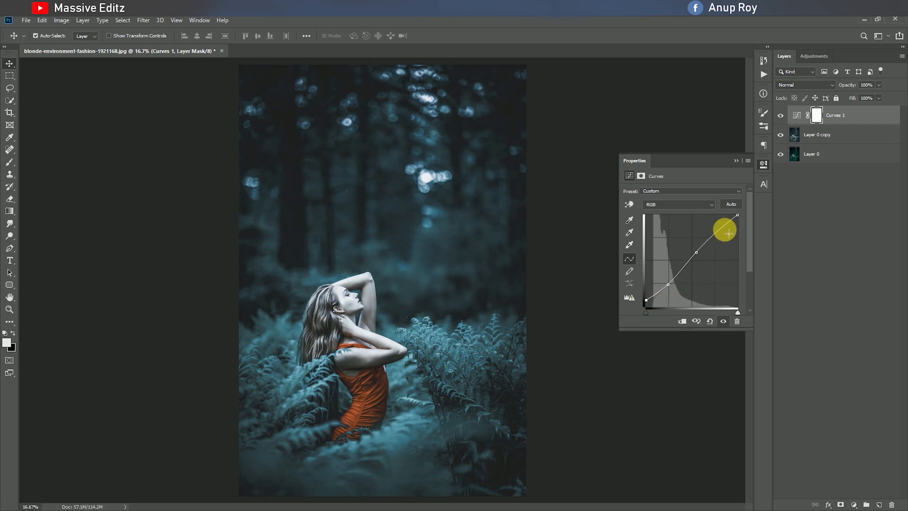
pyautogui.moveTo(731, 227)
pyautogui.mouseDown()
pyautogui.moveTo(724, 237)
pyautogui.moveTo(728, 217)
pyautogui.moveTo(728, 232)
pyautogui.mouseUp()
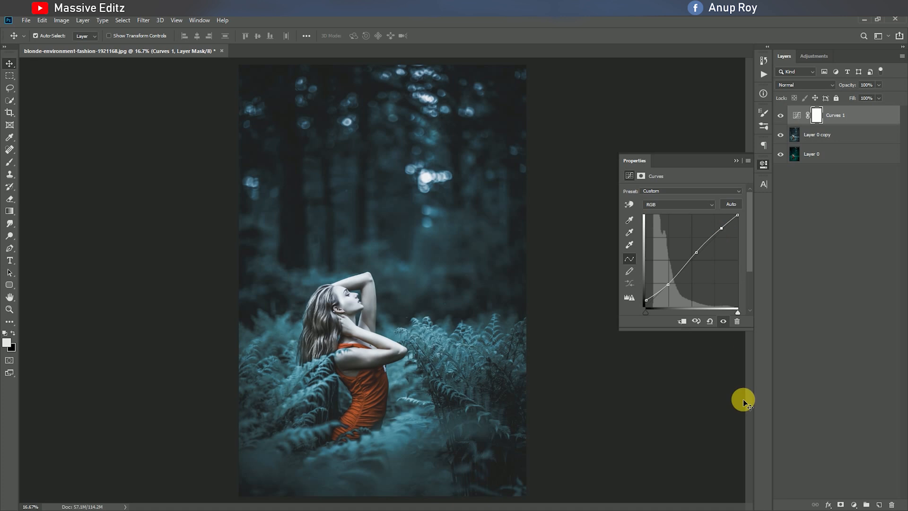
pyautogui.click(737, 160)
pyautogui.click(781, 116)
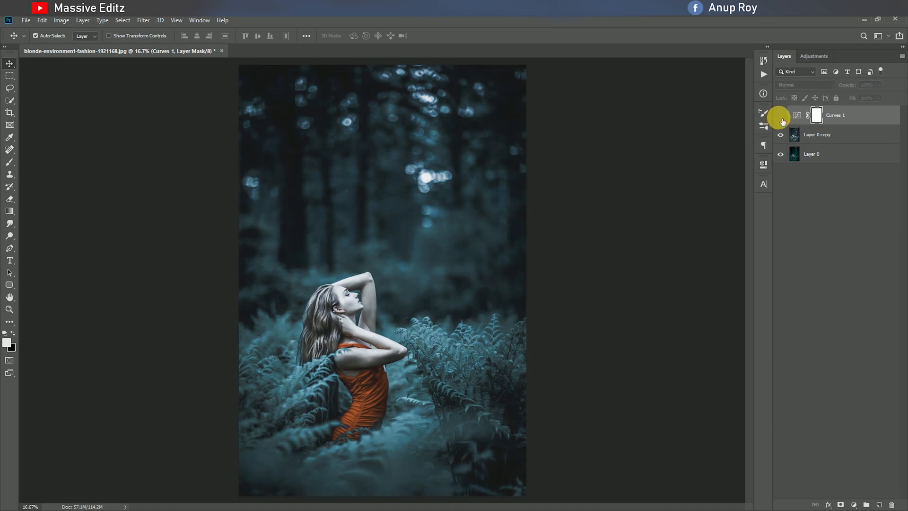
# Add a Levels adjustment layer with the shadow input at 7, midtones at 0.85 and highlights at 255
pyautogui.click(859, 506)
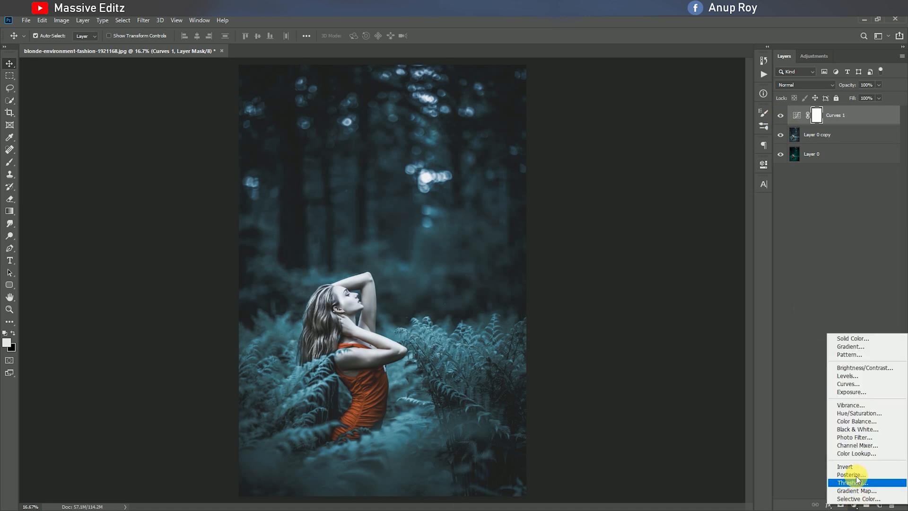
pyautogui.click(853, 376)
pyautogui.moveTo(691, 260); pyautogui.dragTo(696, 264)
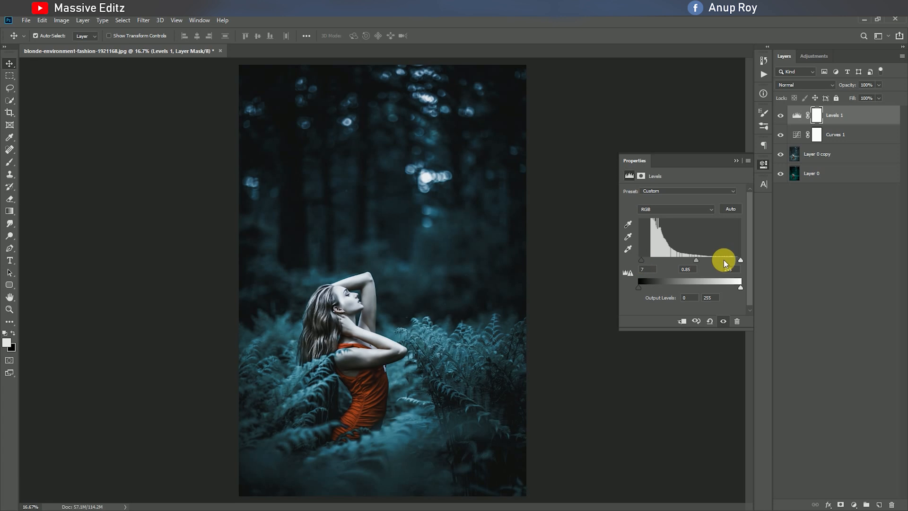
pyautogui.moveTo(740, 261); pyautogui.dragTo(737, 263)
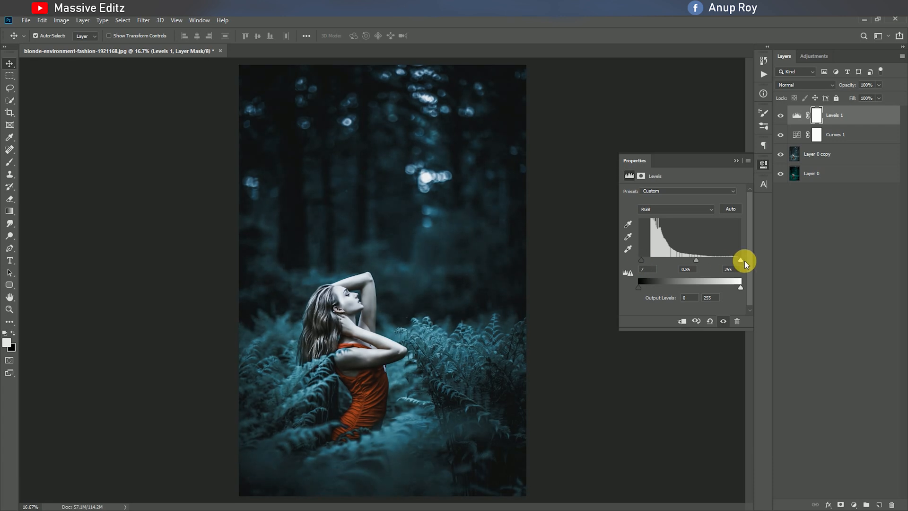
pyautogui.click(737, 161)
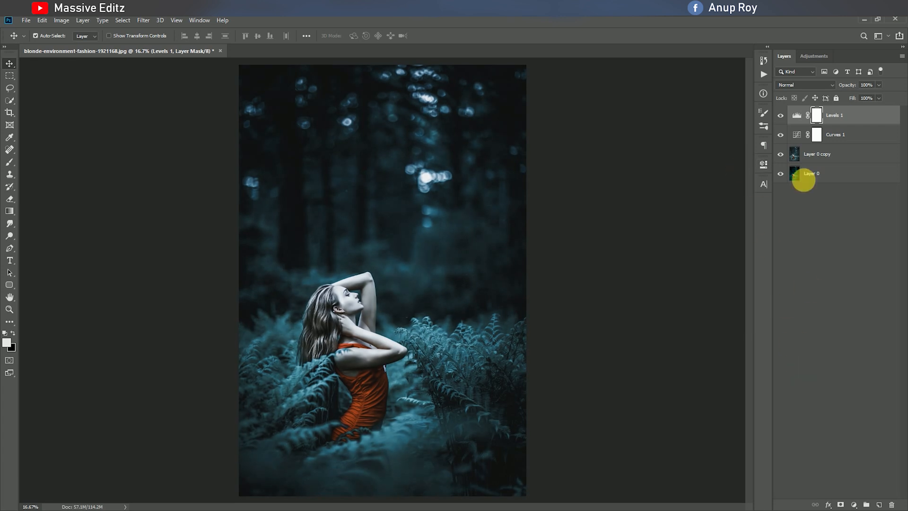
# Stamp the visible layers into a new merged layer on top and hide everything above Layer 0 to compare with the original
pyautogui.hotkey('ctrl', 'alt', 'shift', 'e')
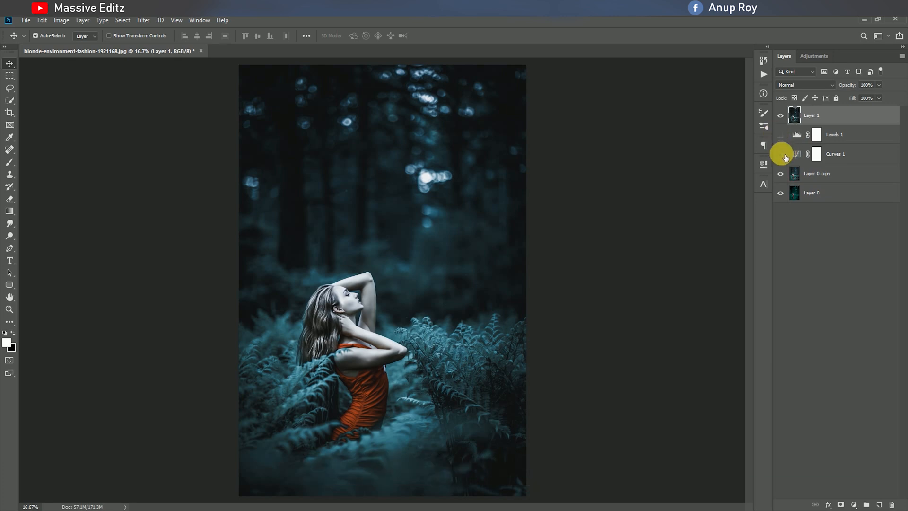
pyautogui.click(783, 117)
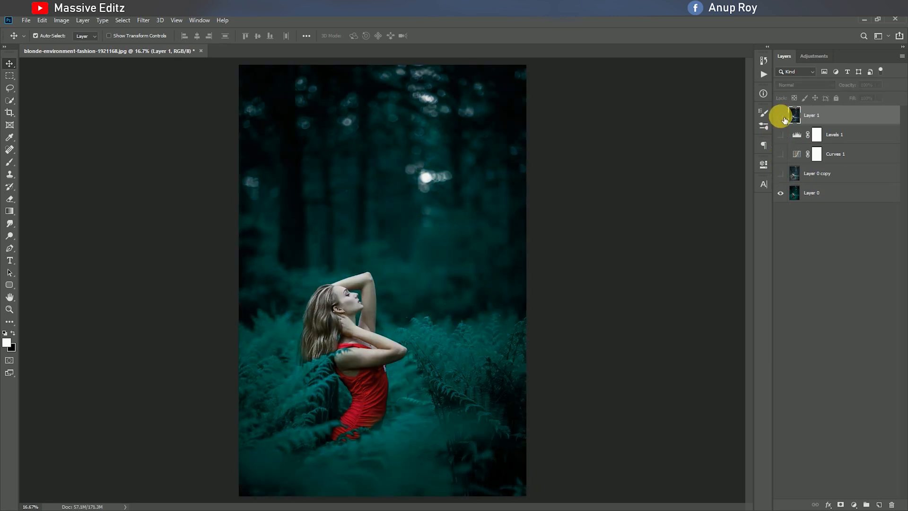